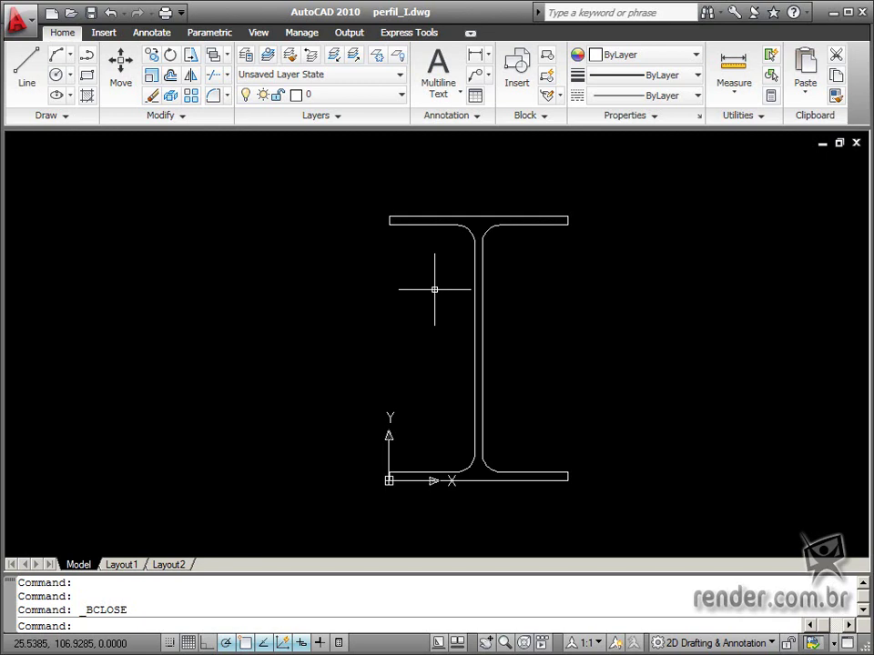
Open the perfil I block in the Block Editor and turn on constraint status shading
click(473, 348)
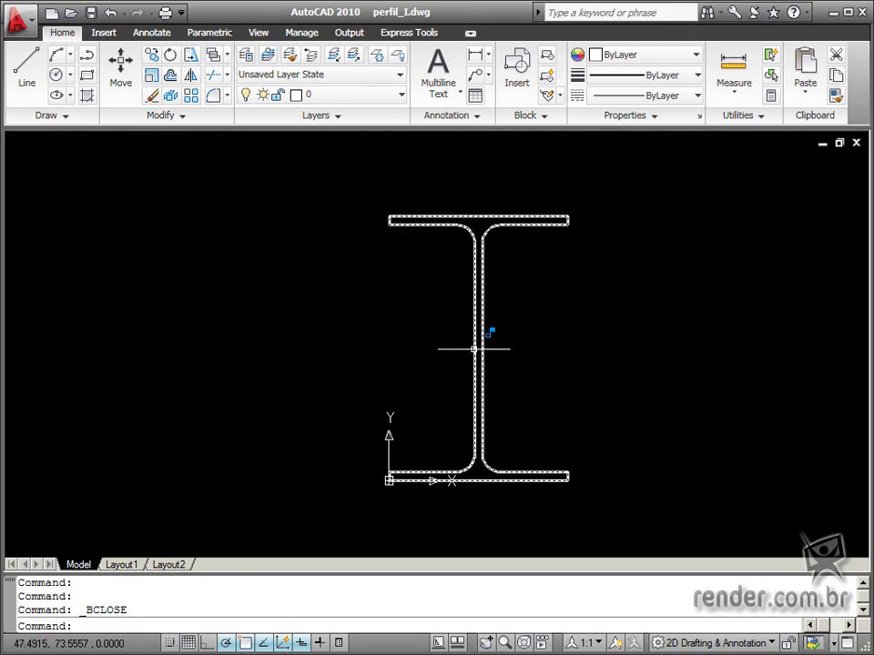
key(Escape)
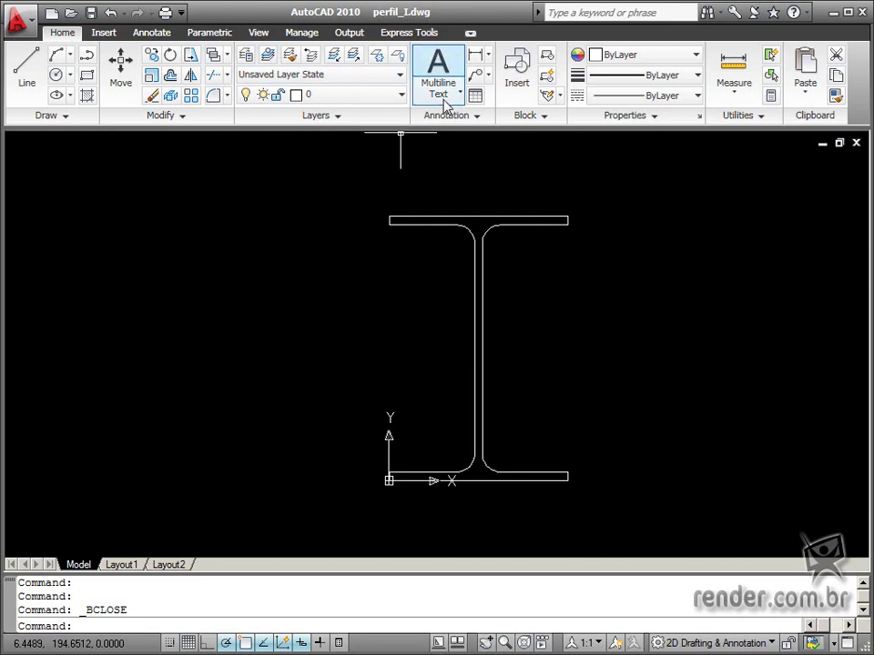
double_click(473, 345)
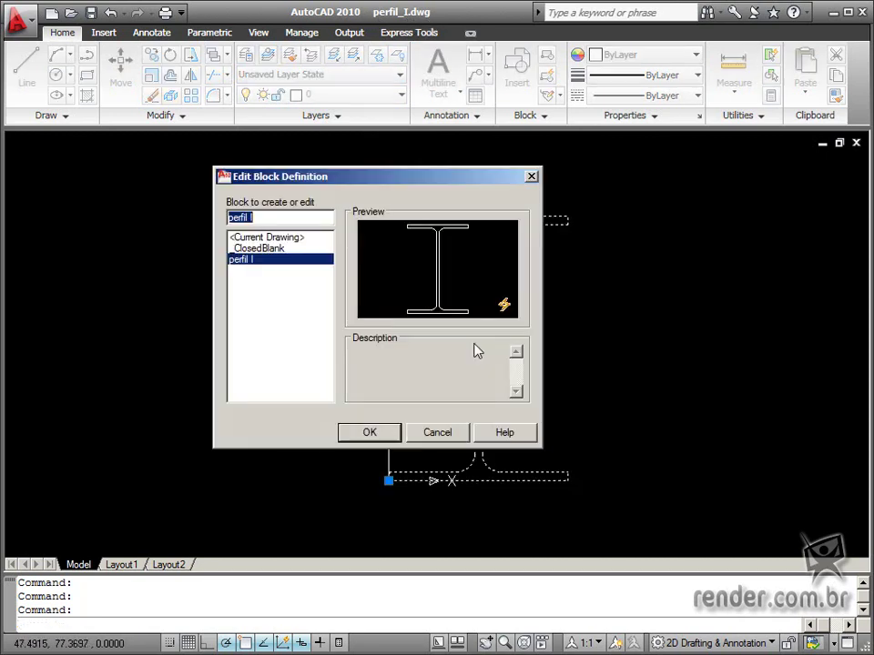
click(369, 433)
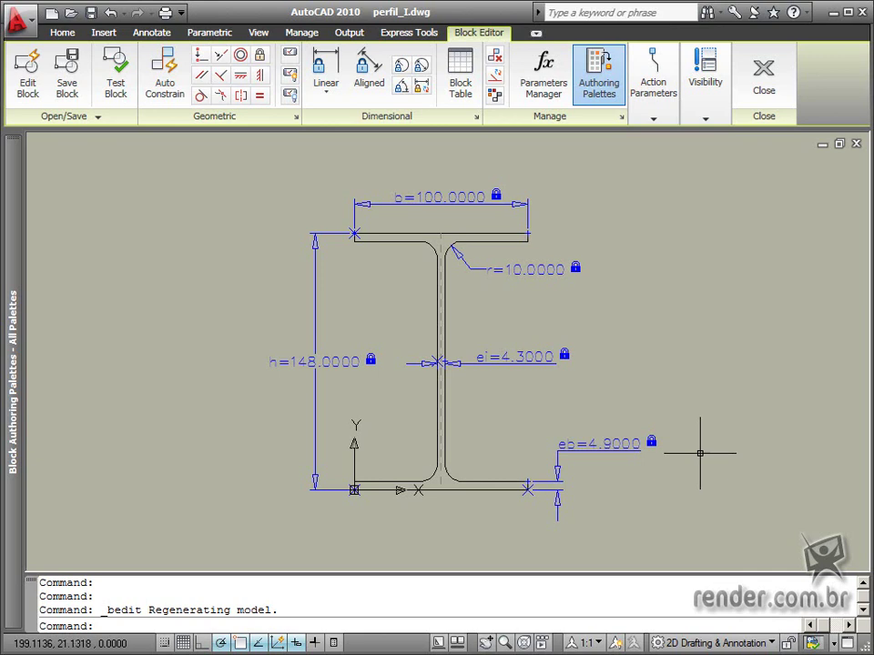
click(495, 96)
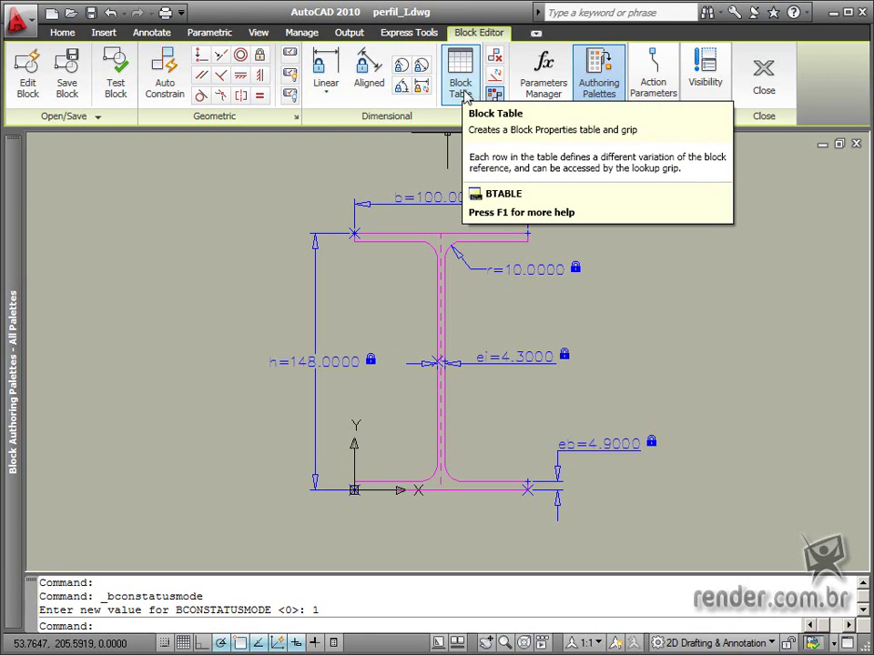
Place a Block Table parameter at the profile's bottom-left corner with 1 grip
click(465, 96)
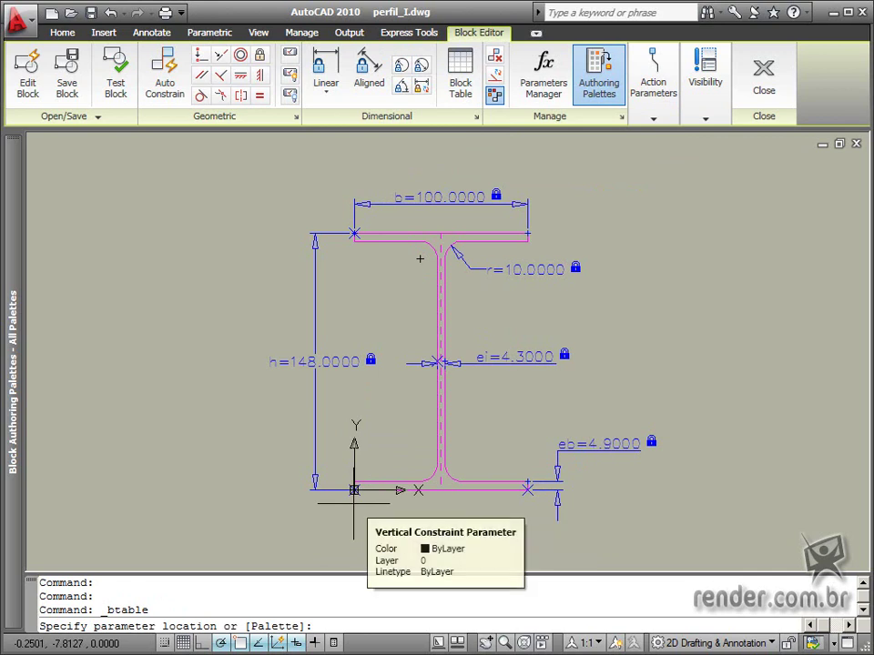
click(354, 490)
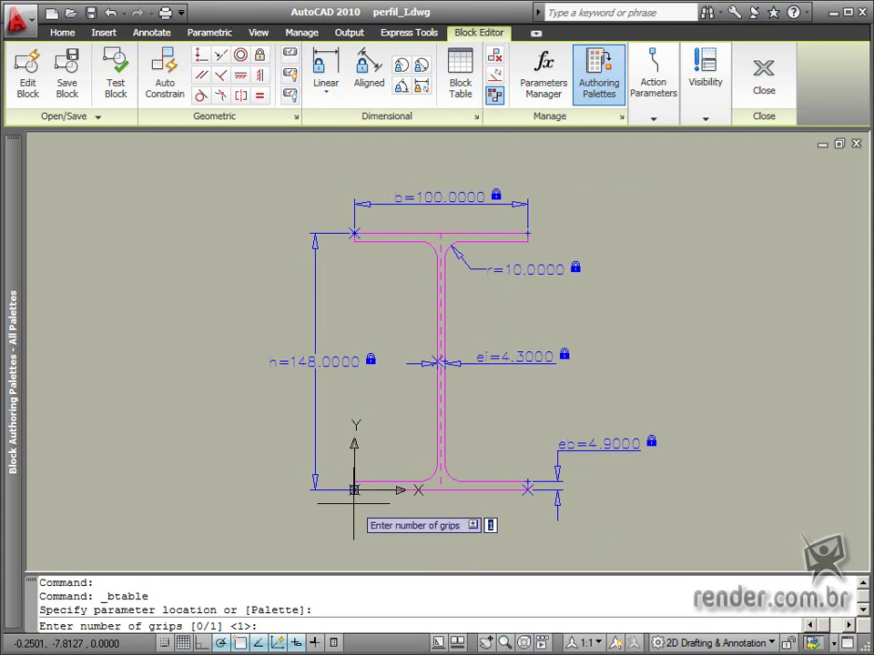
key(Down)
key(Up)
key(Down)
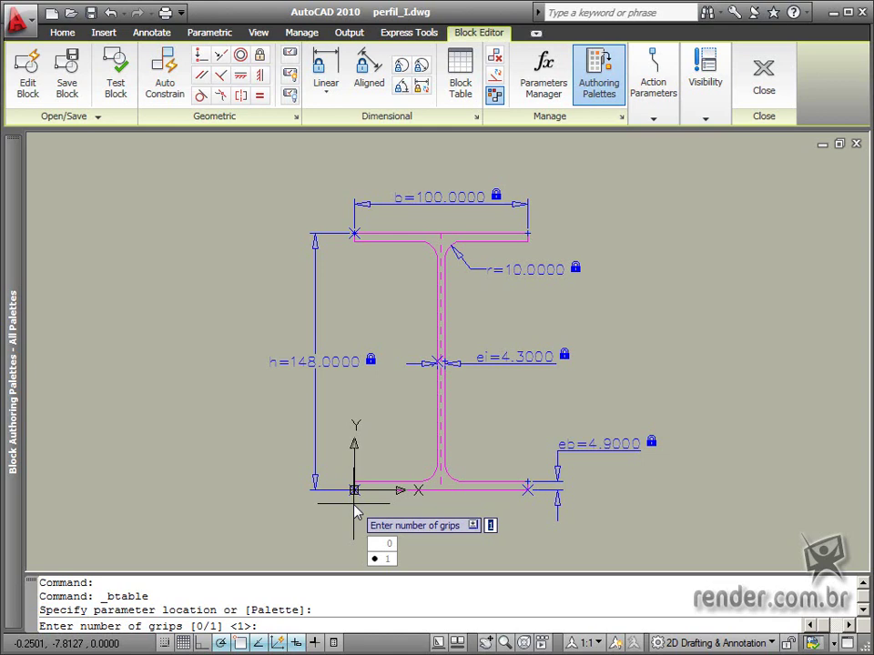
key(Up)
key(Down)
key(Return)
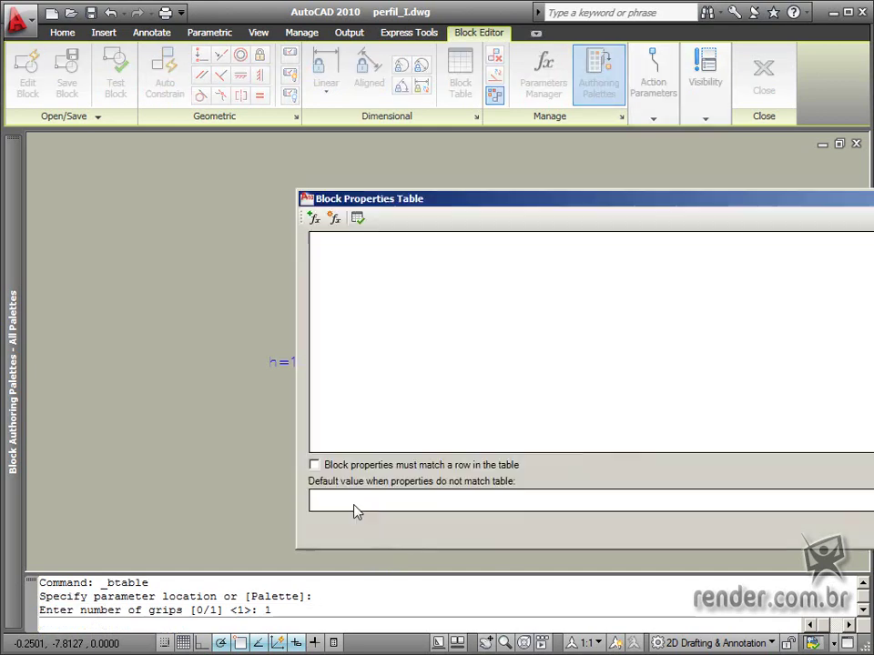
Move the Block Properties Table window left and narrow it so it fits on screen
drag(589, 203, 310, 193)
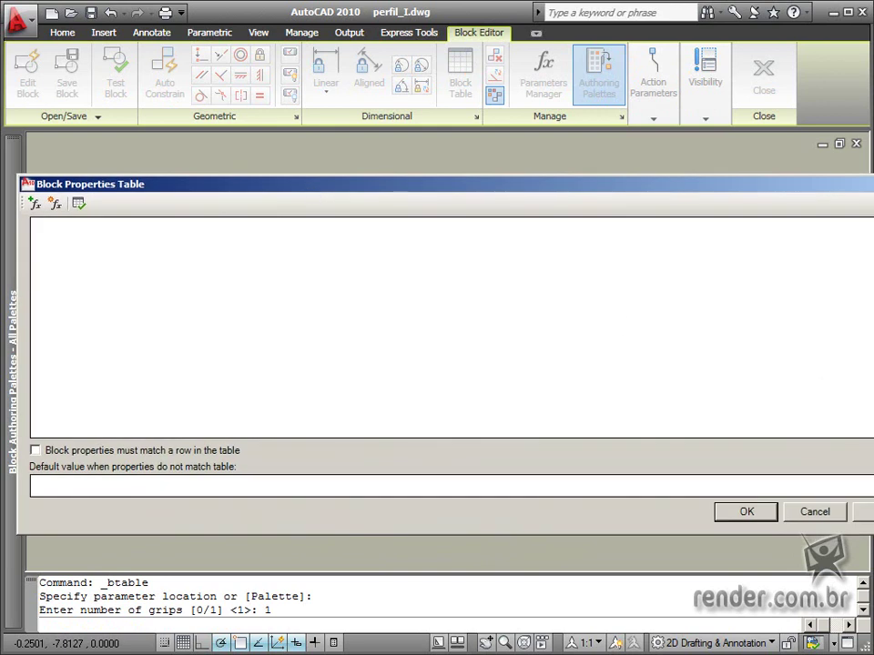
drag(873, 360, 806, 361)
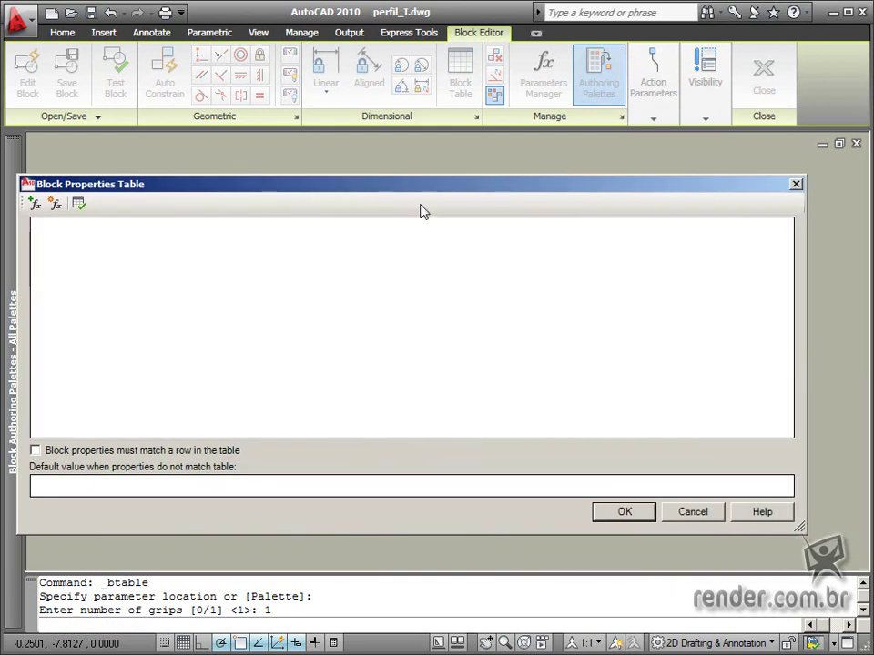
drag(421, 187, 440, 187)
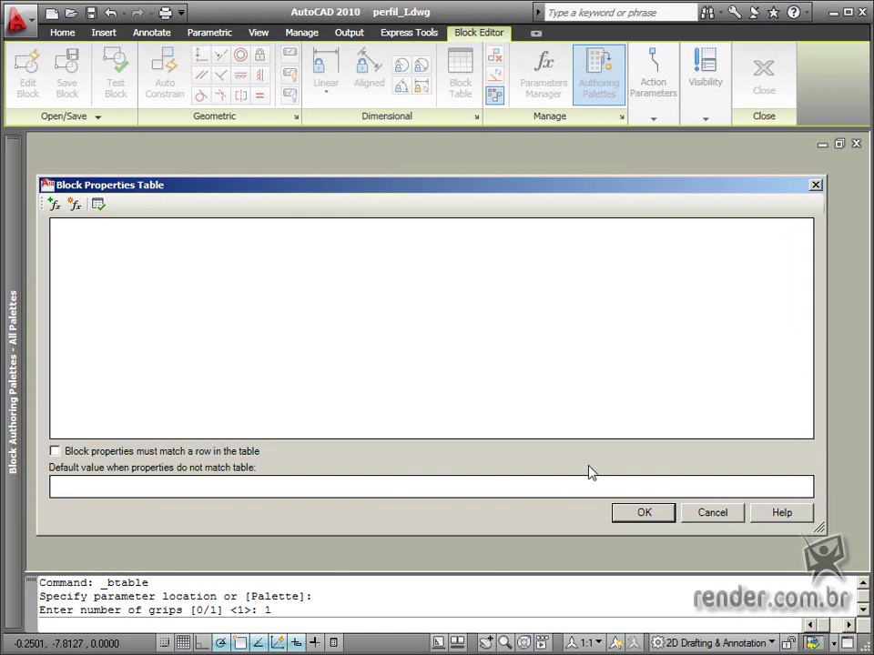
Add the parameters h, r, ei, b and eb as table columns
click(55, 206)
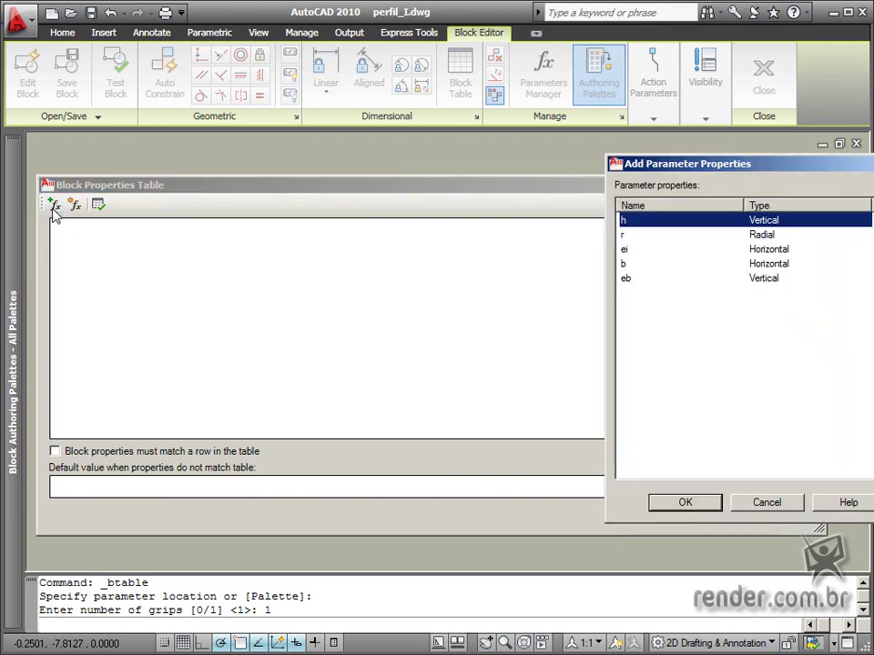
drag(666, 173, 459, 199)
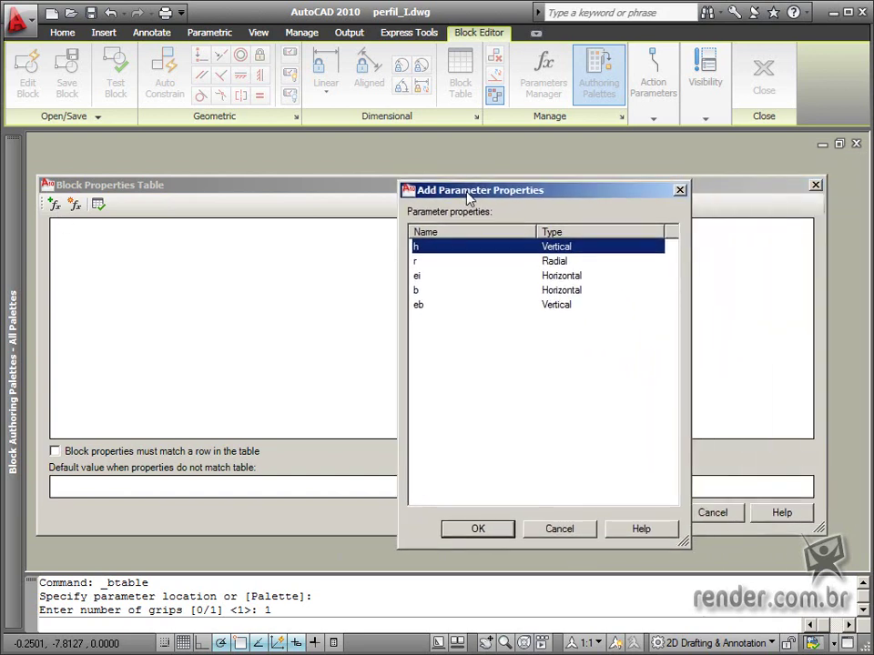
shift+click(420, 308)
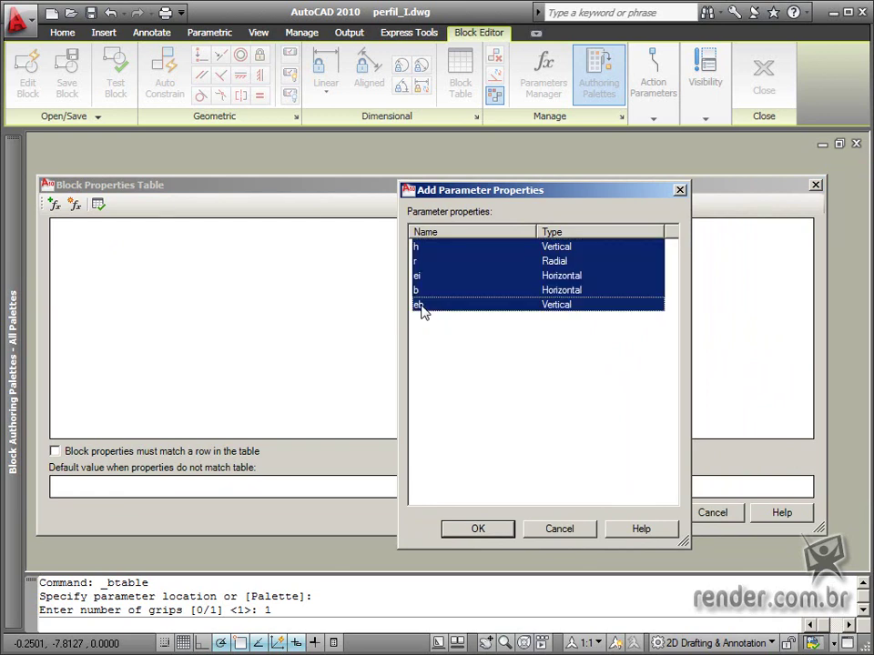
click(489, 537)
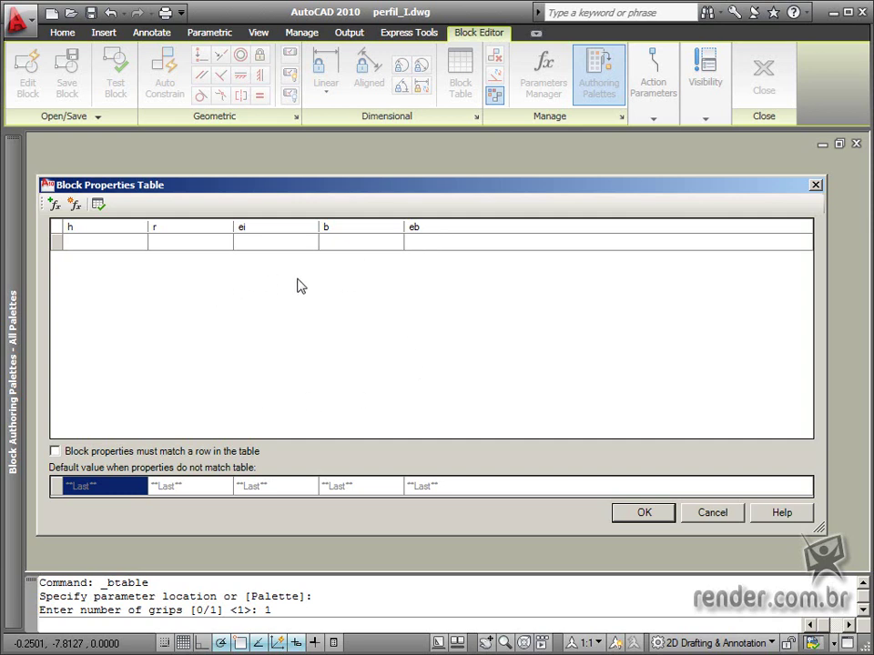
Add a String user parameter named 'modelo' as a column, then bring up the profile-dimensions PDF
click(75, 205)
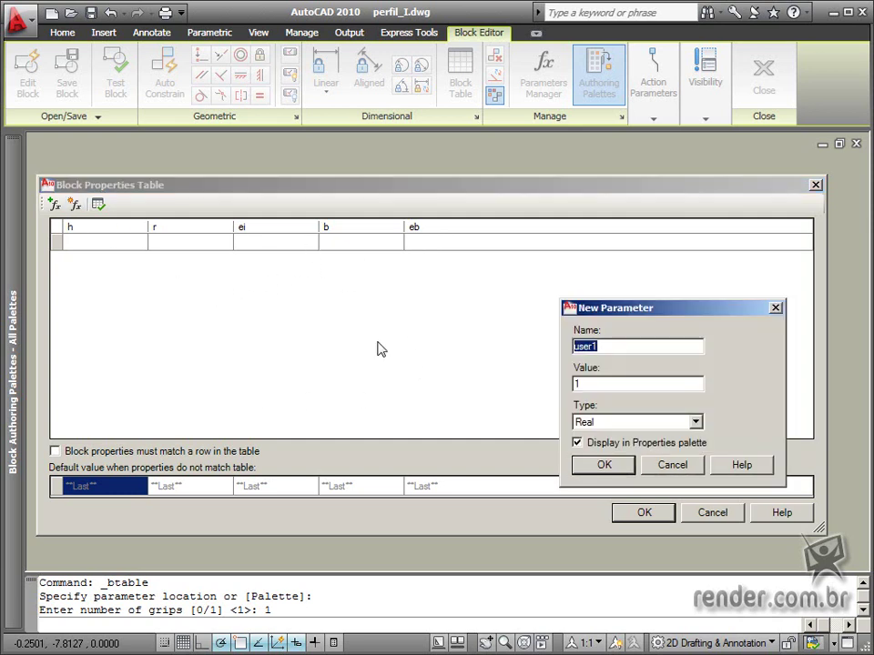
drag(623, 312, 497, 296)
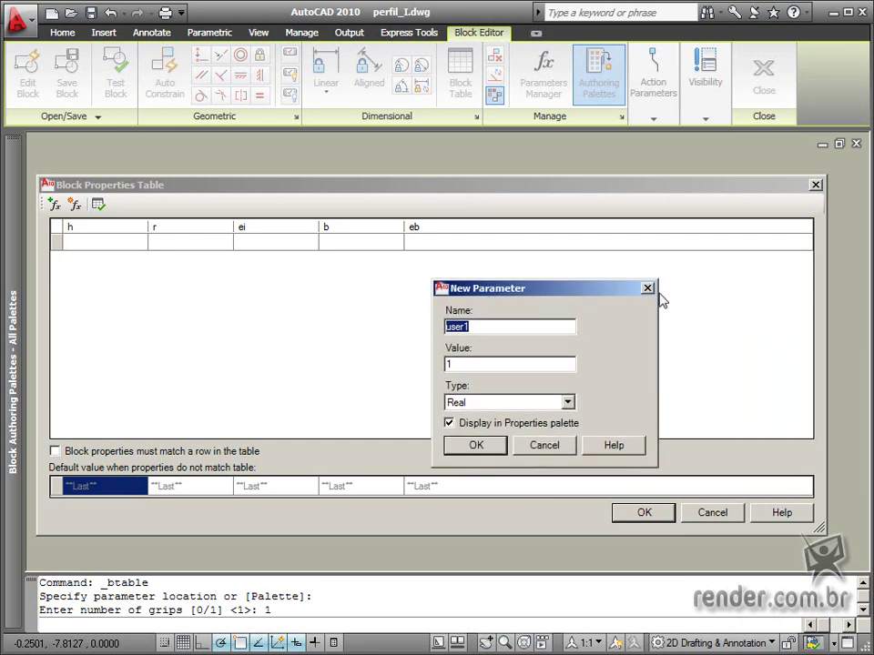
click(648, 289)
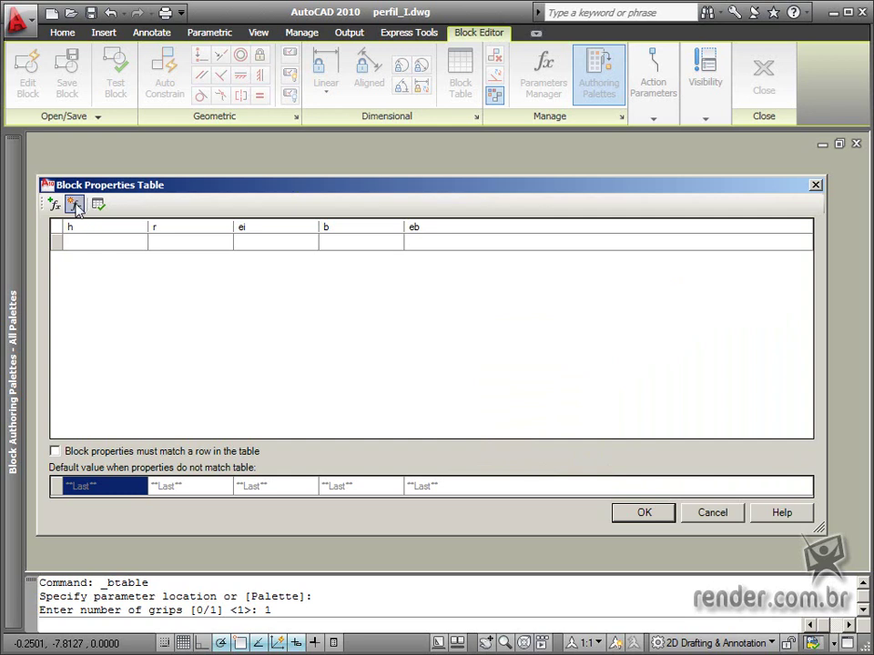
click(76, 207)
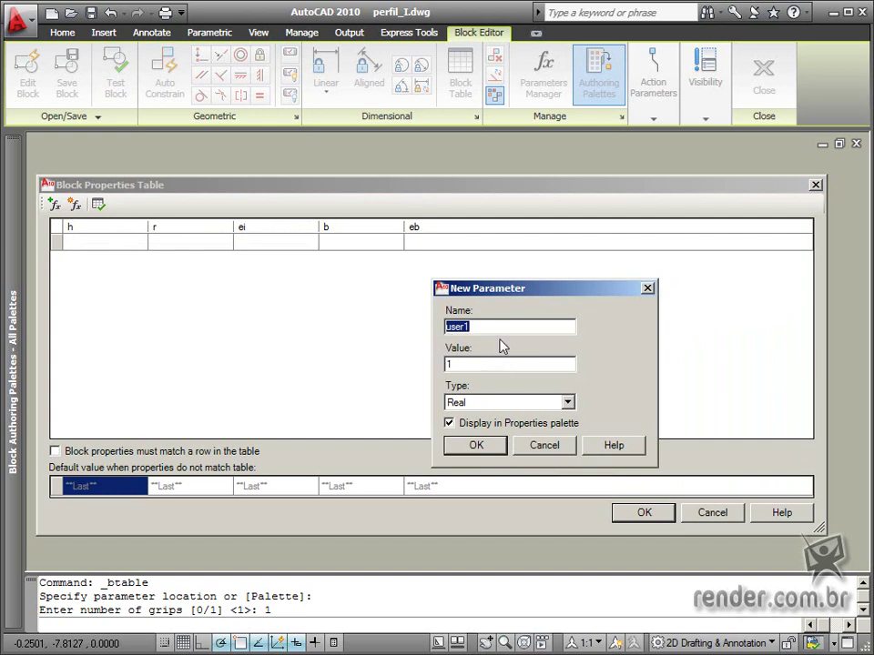
text(modelo)
click(565, 407)
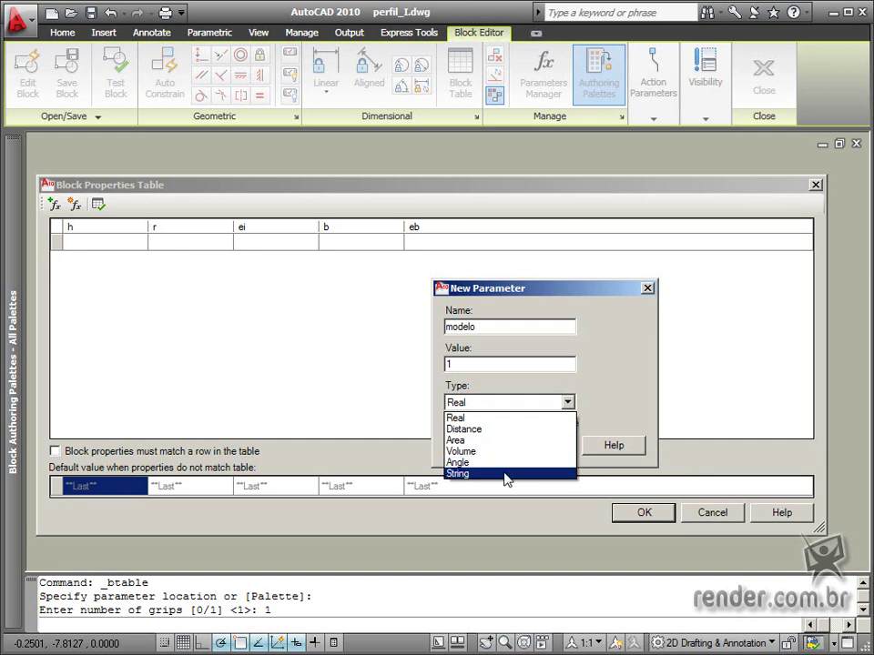
click(506, 475)
click(476, 445)
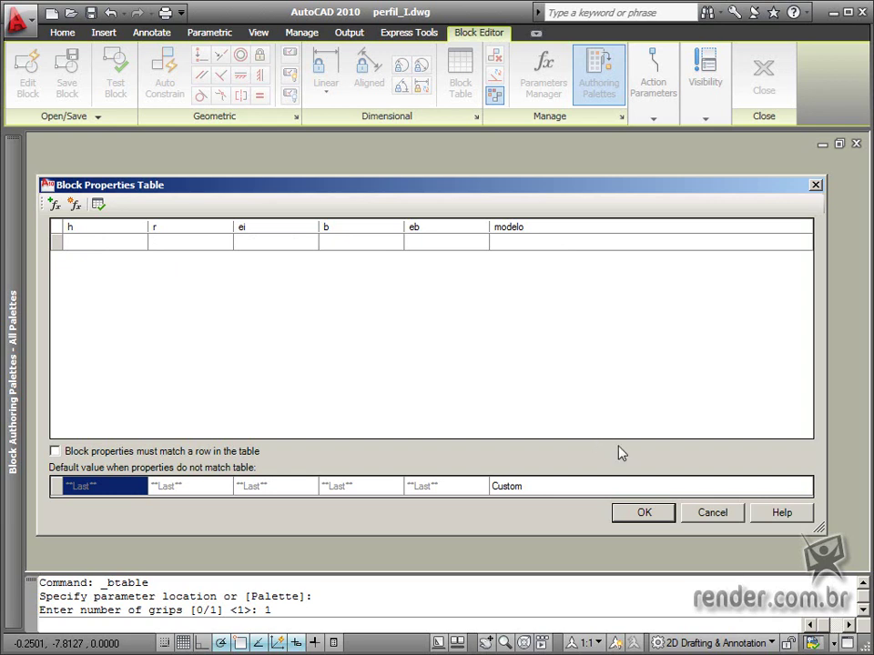
key(alt+Tab)
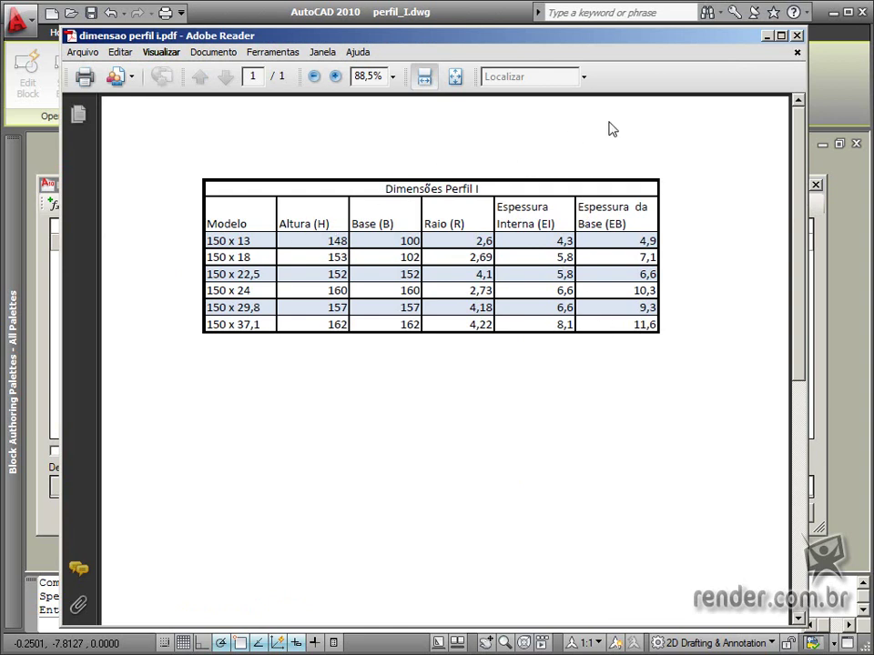
Paste the five I-profile rows, 150 x 13 to 150 x 37,1, into the table and accept it
click(767, 36)
click(110, 246)
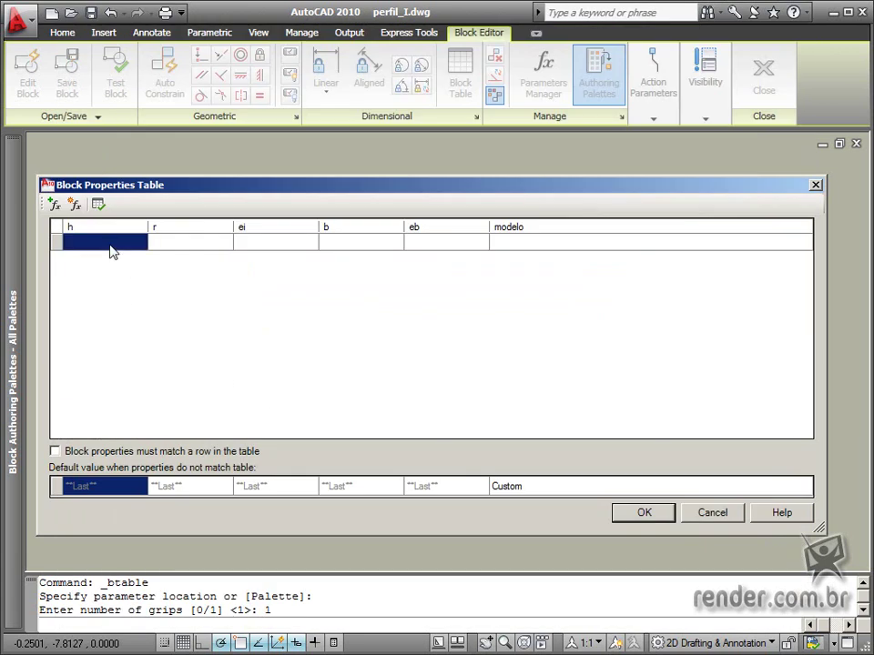
text(148)
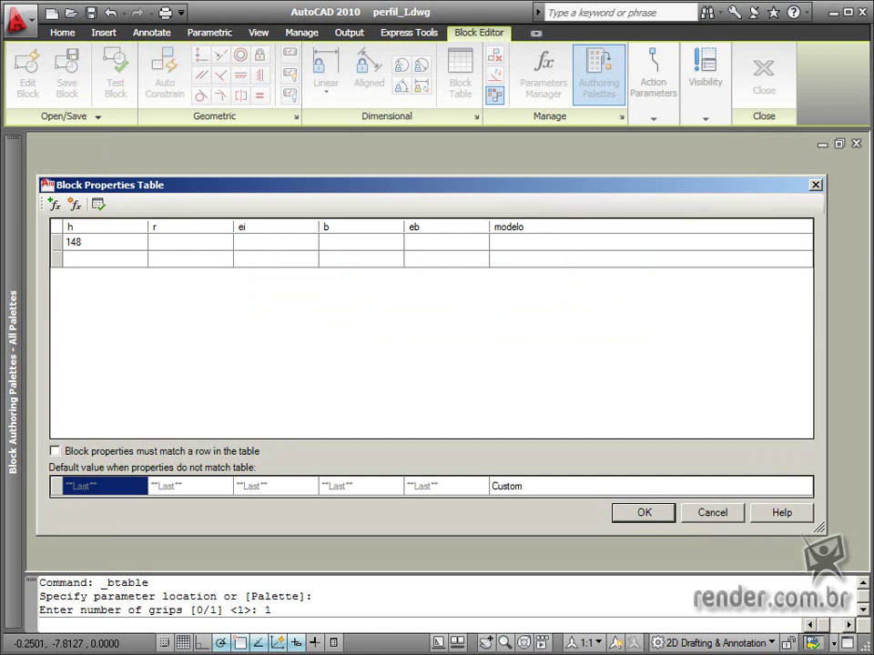
click(173, 245)
text(148	2.6	4.3	100	4.9	150 x 13 153	2.69	5.8	102	7.1	150 x 18 152	4.1	5.8	152	6.6	150 x 22,5 160	2.73	6.6	160	10.3	150 x 29,8 162	4.22	8.1	162	11.6	150 x 37,1)
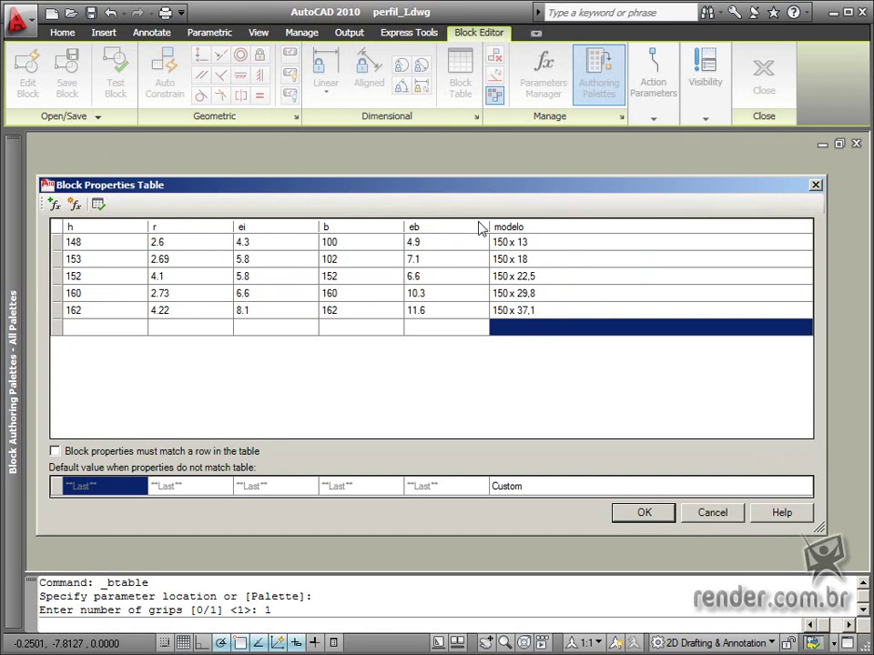
click(643, 514)
click(658, 517)
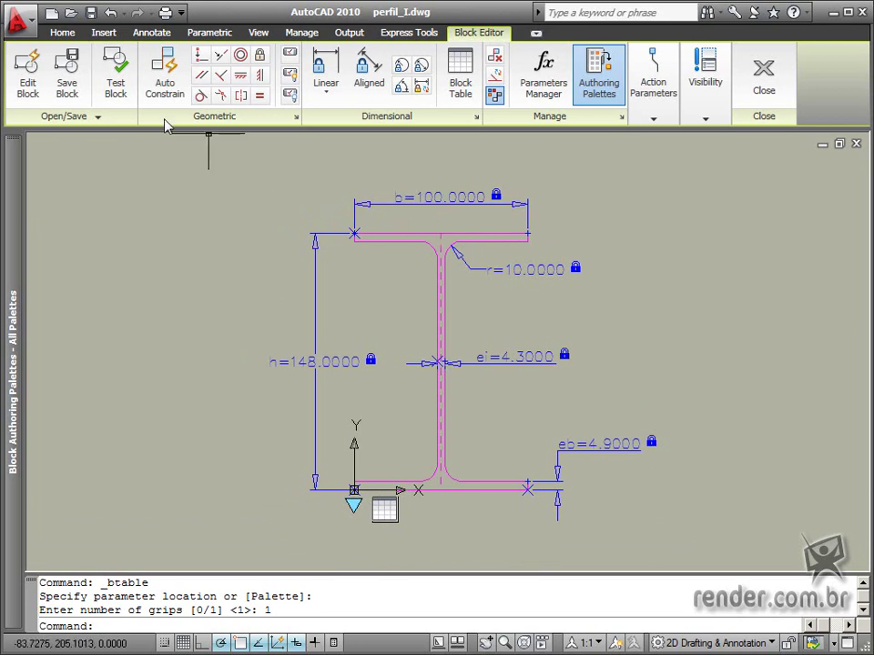
click(115, 88)
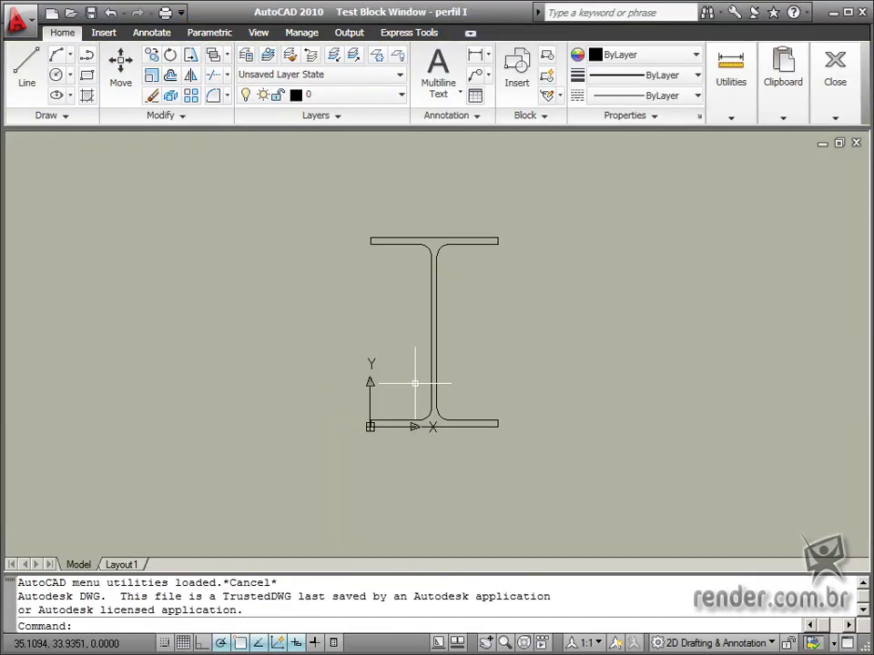
middle_drag(415, 383, 393, 376)
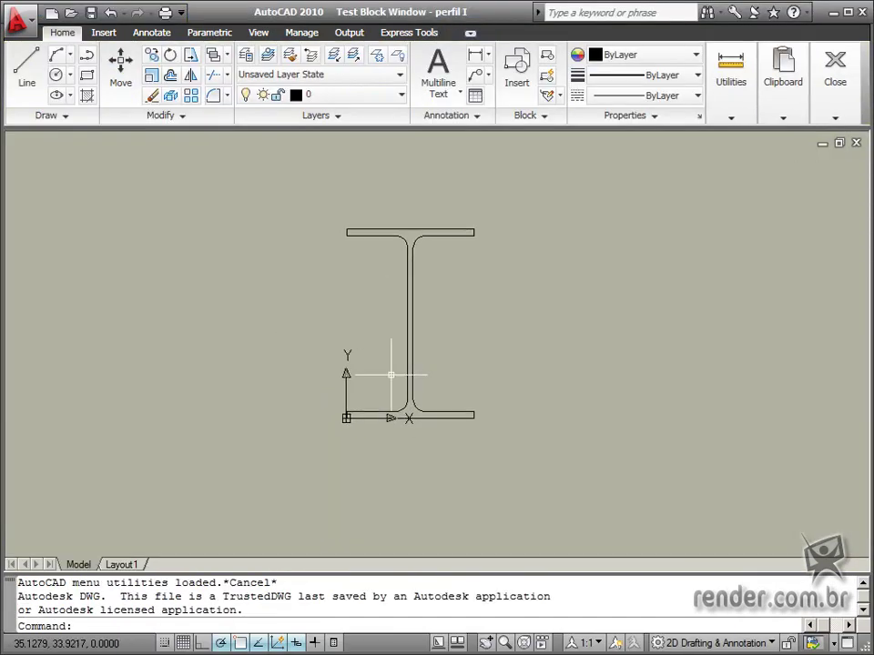
click(386, 415)
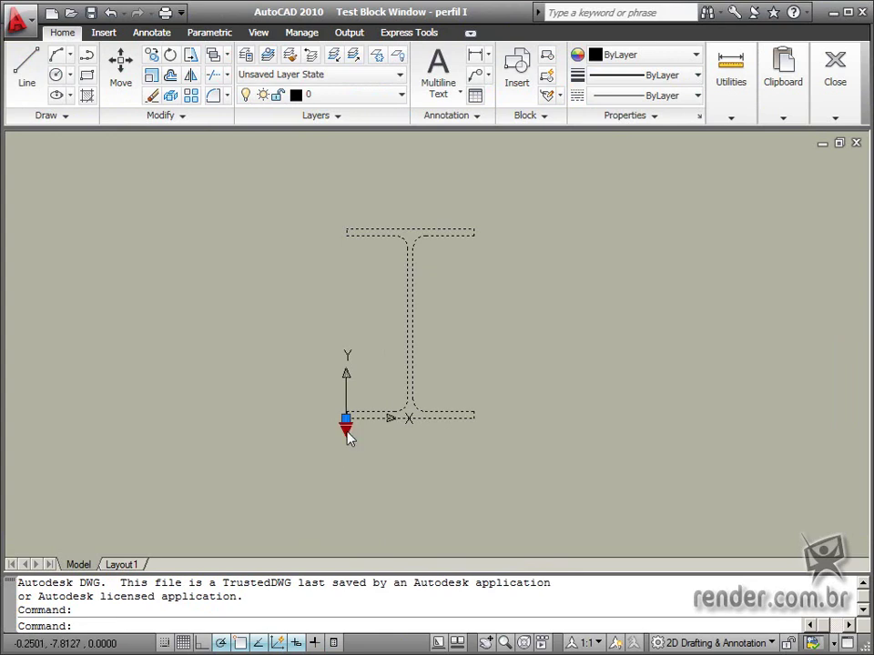
click(346, 426)
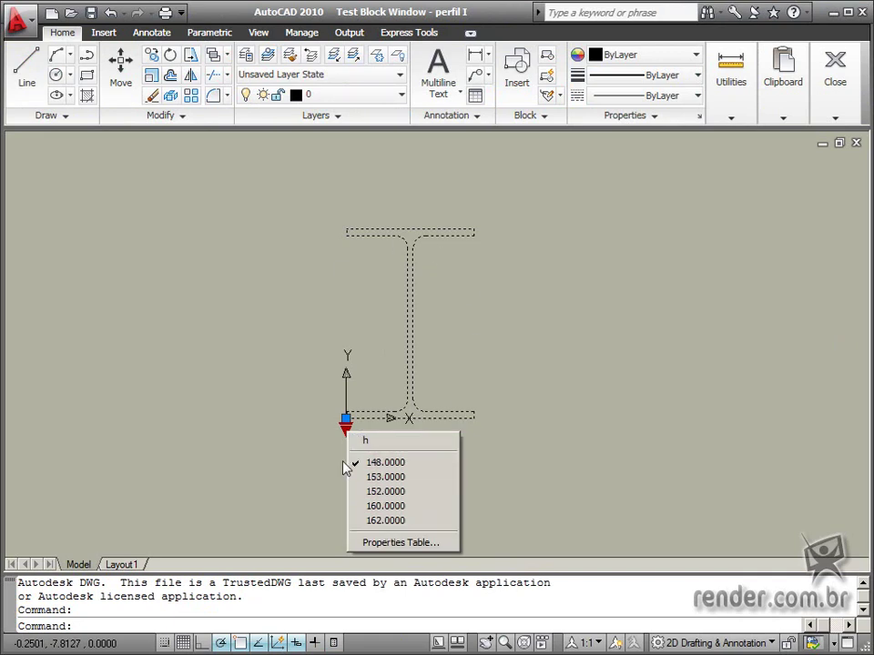
click(373, 492)
click(346, 427)
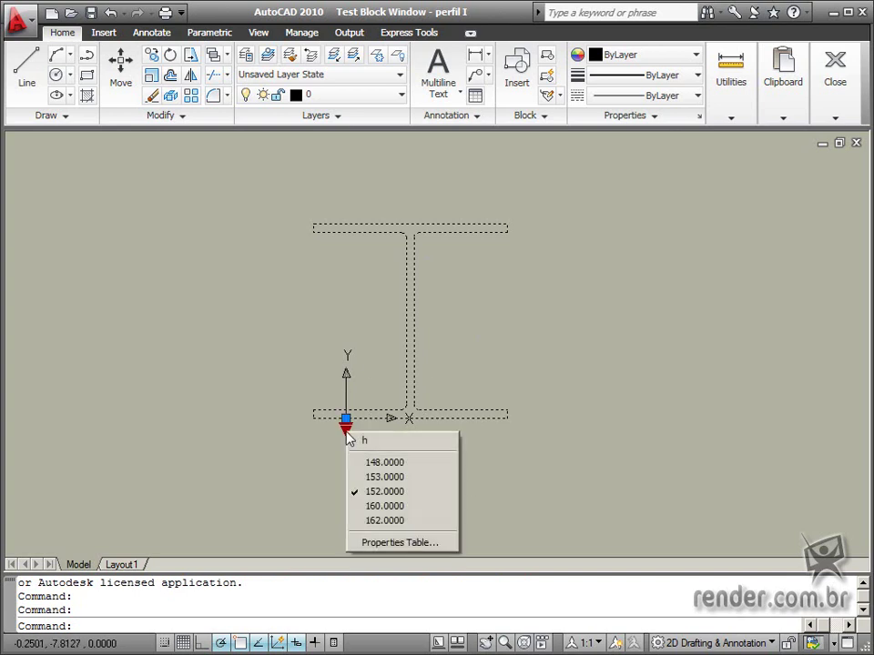
click(373, 462)
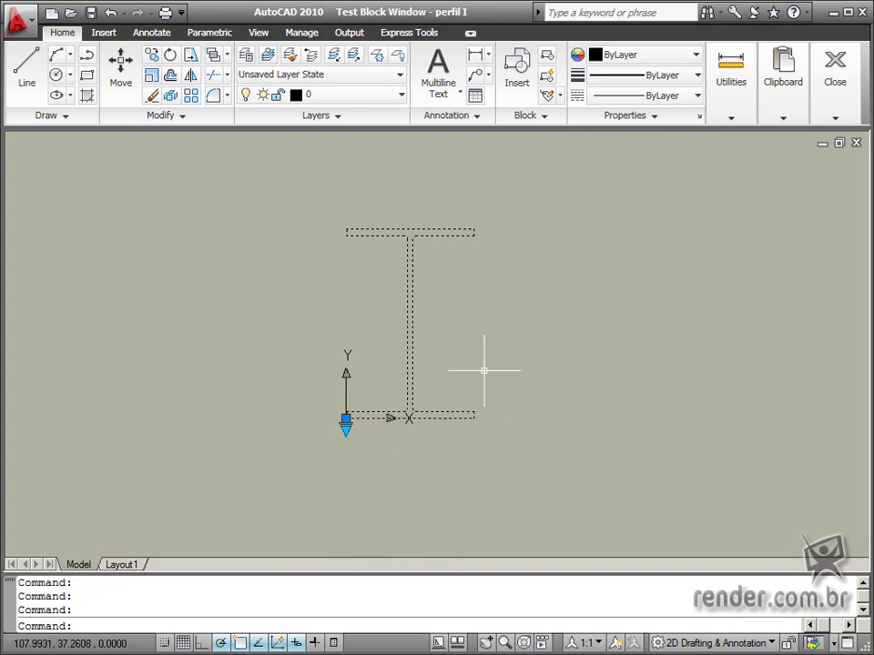
mouse_move(835, 86)
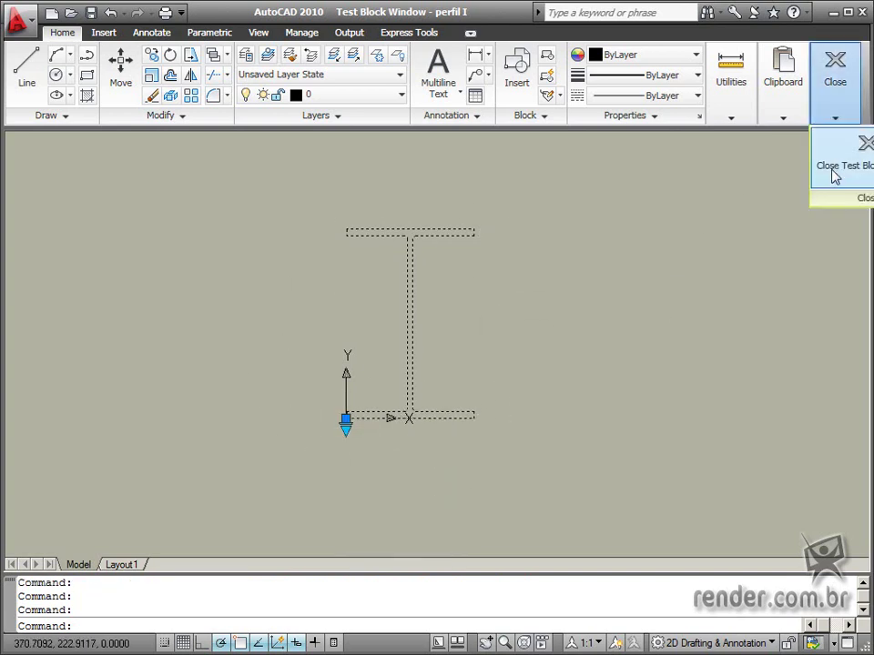
click(835, 177)
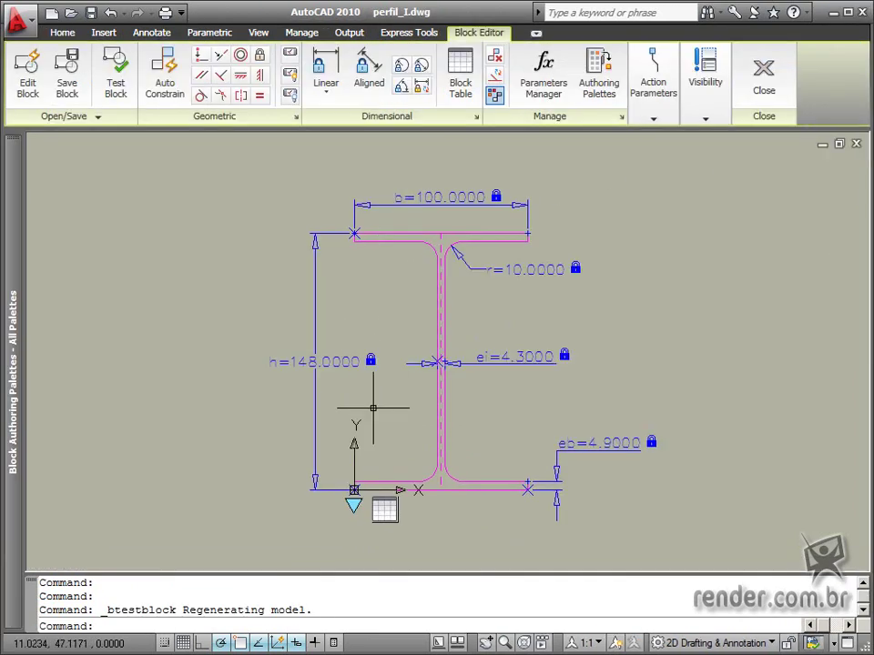
Reopen the Block Properties Table holding the five profile rows from the Block Editor ribbon
click(384, 503)
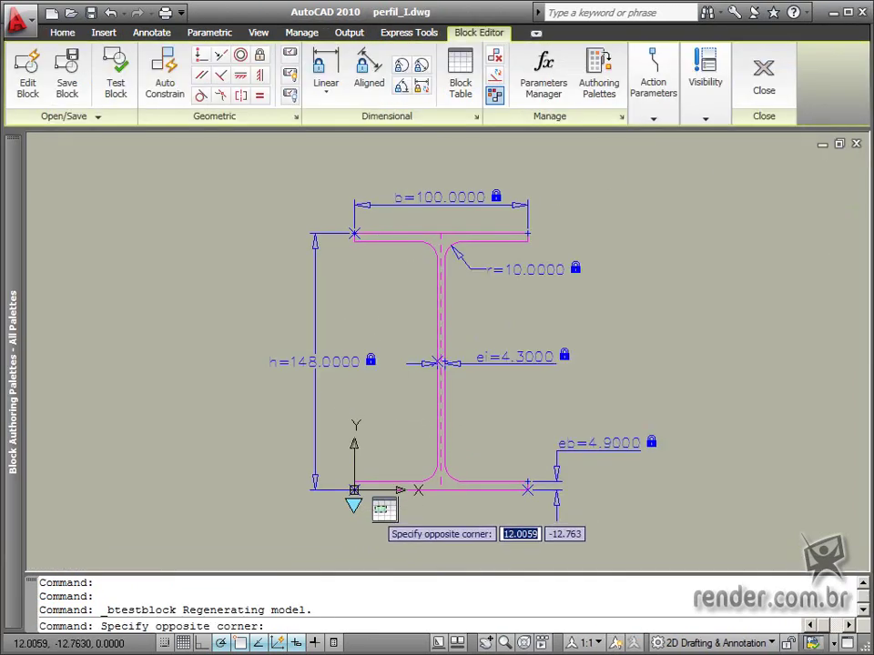
click(379, 510)
click(457, 91)
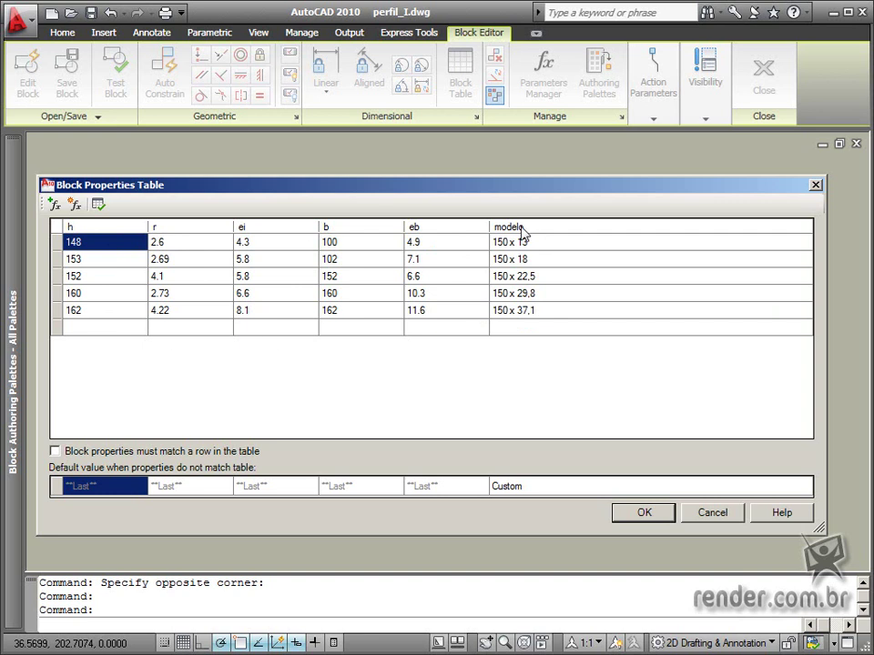
Drag the modelo column to the far left of the grid and accept the table
drag(521, 232, 219, 230)
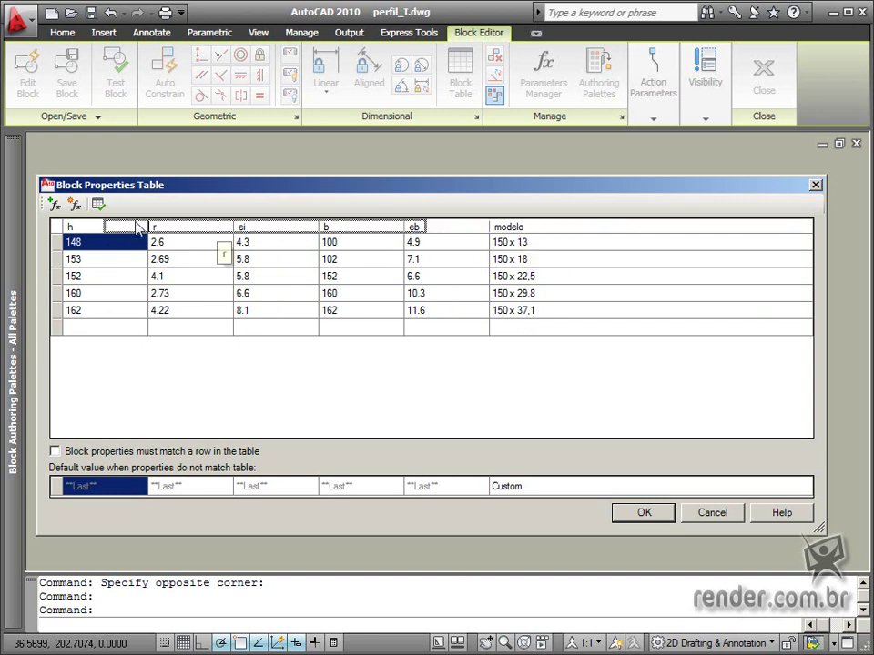
drag(218, 231, 73, 231)
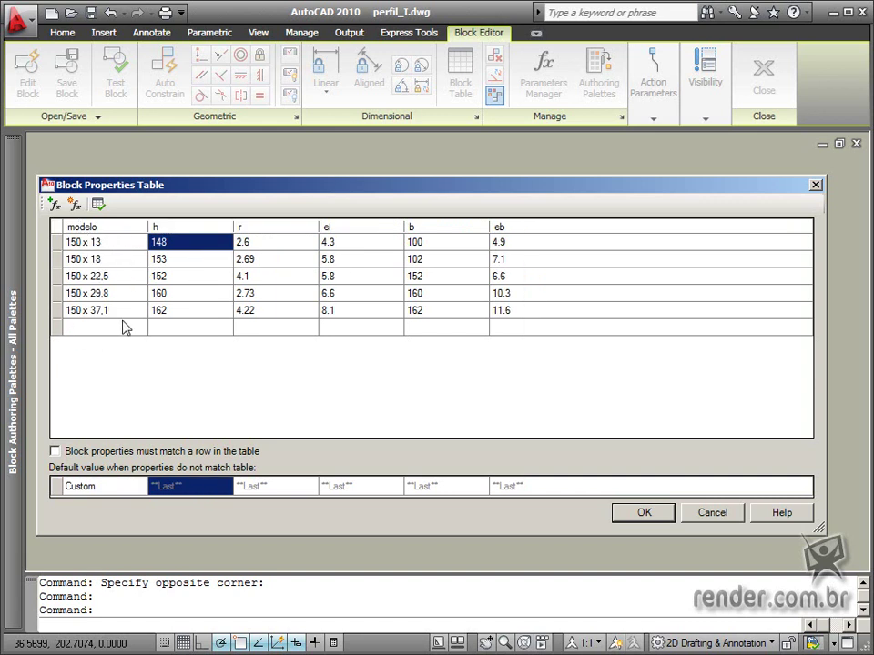
click(644, 515)
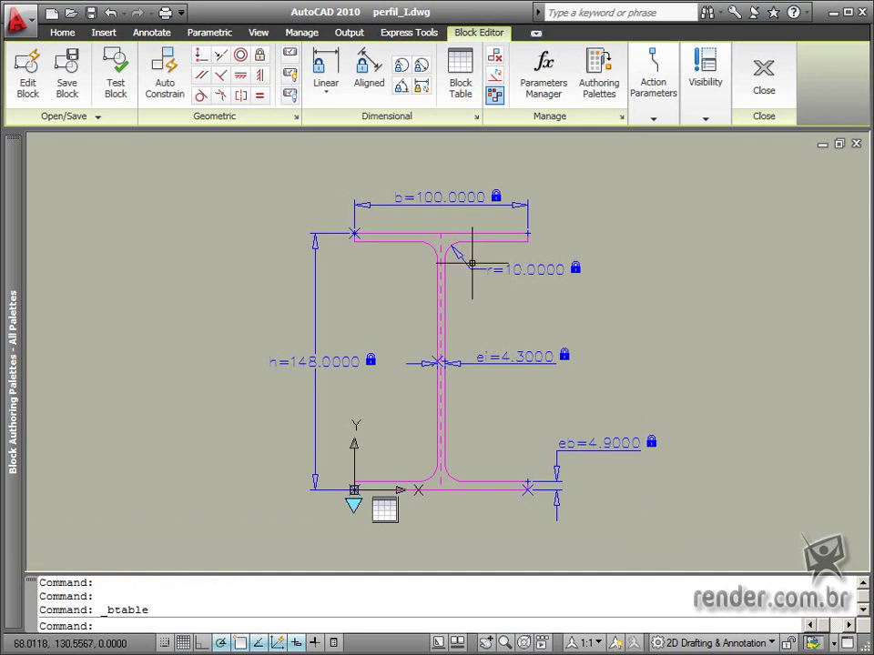
click(116, 87)
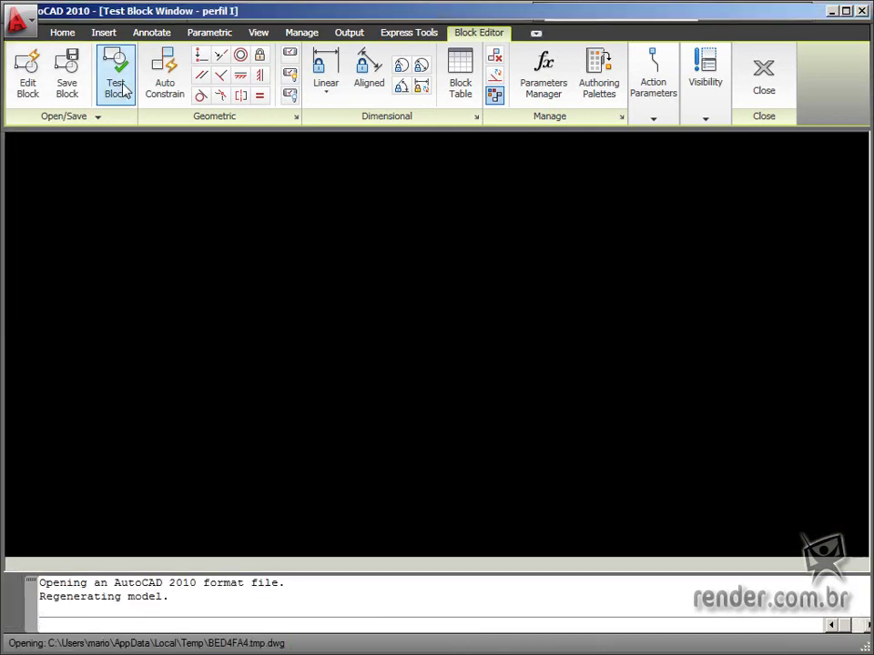
click(429, 357)
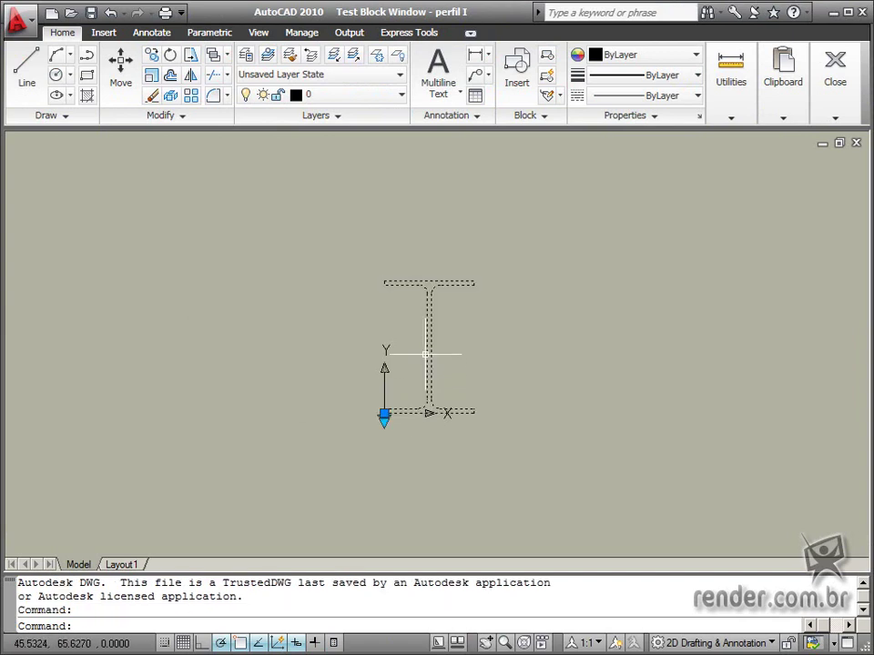
click(384, 419)
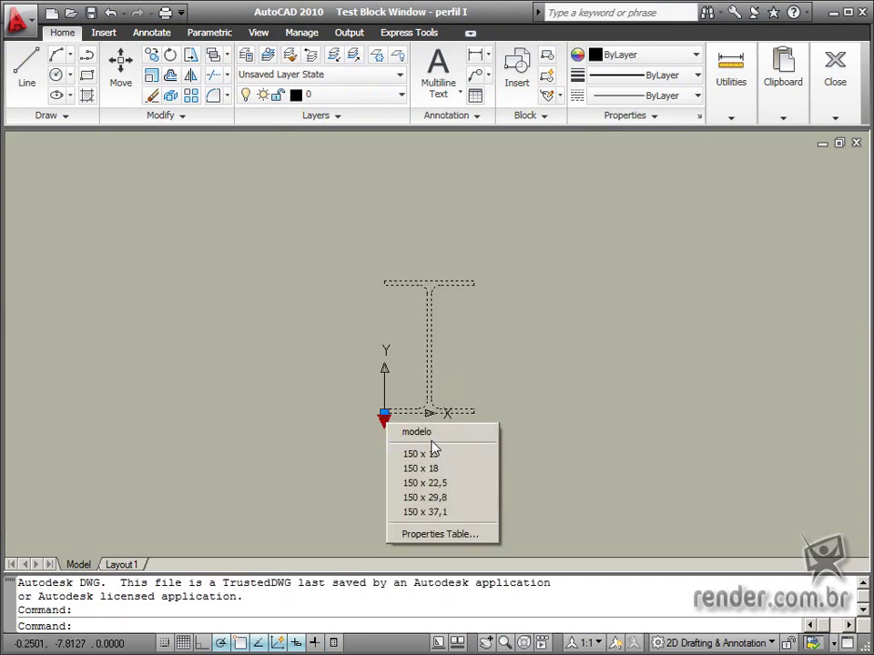
click(451, 503)
click(385, 420)
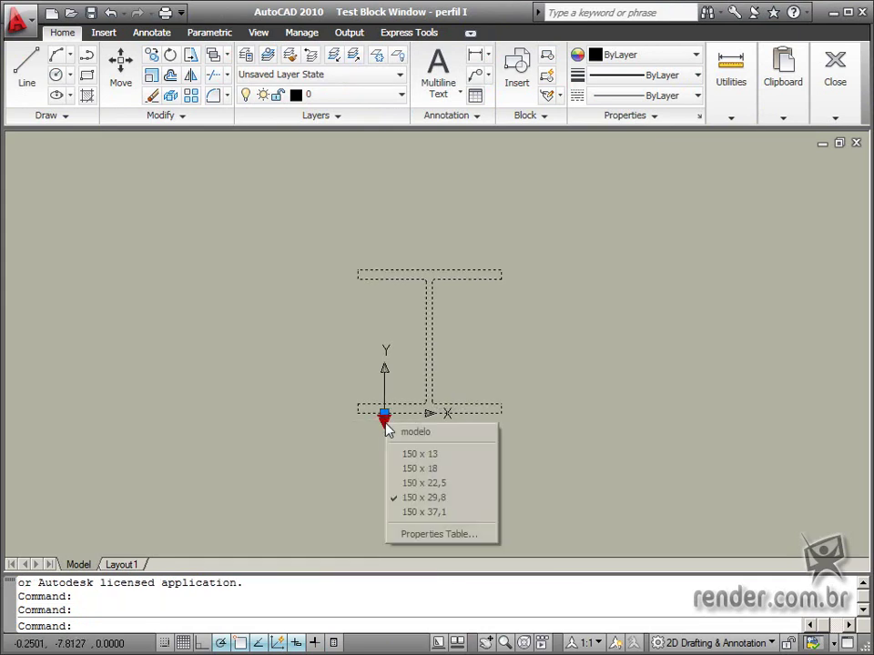
click(414, 513)
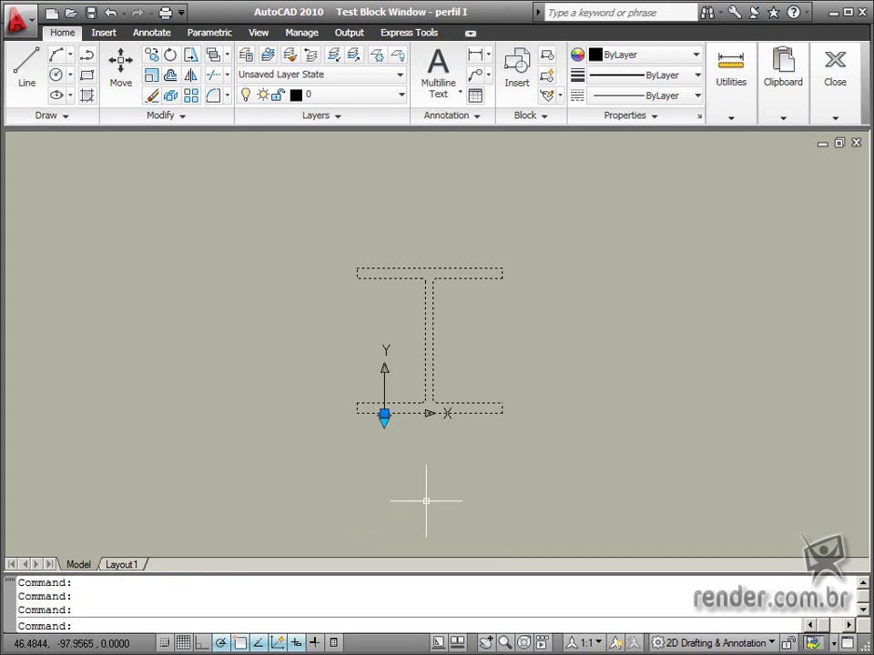
click(385, 418)
click(406, 455)
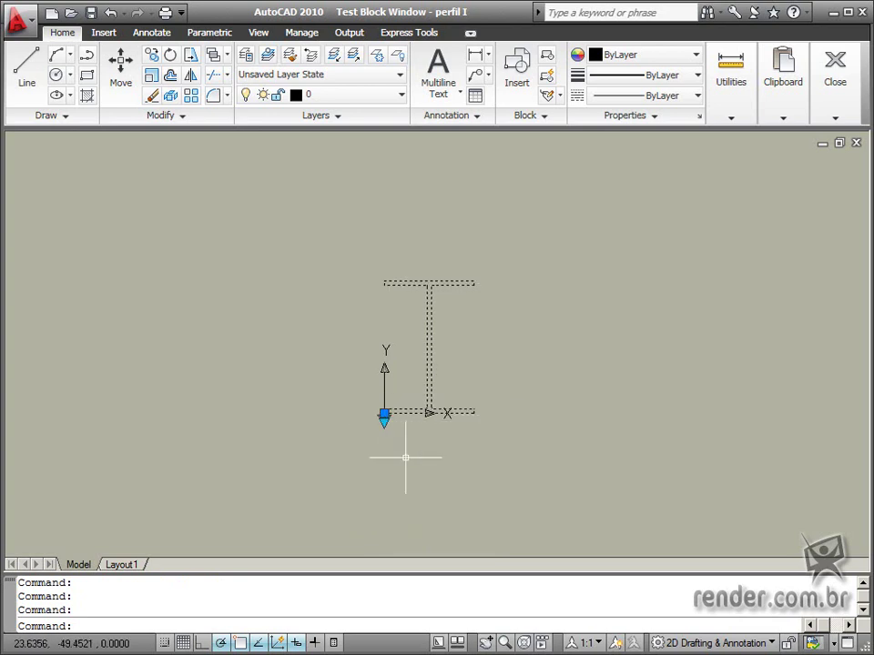
click(384, 415)
click(405, 477)
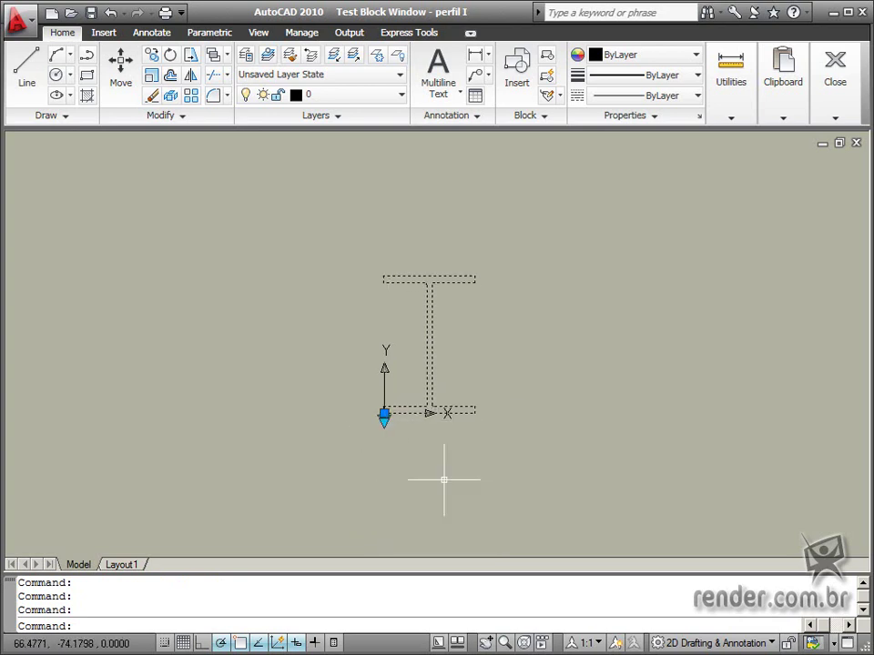
click(384, 417)
click(407, 485)
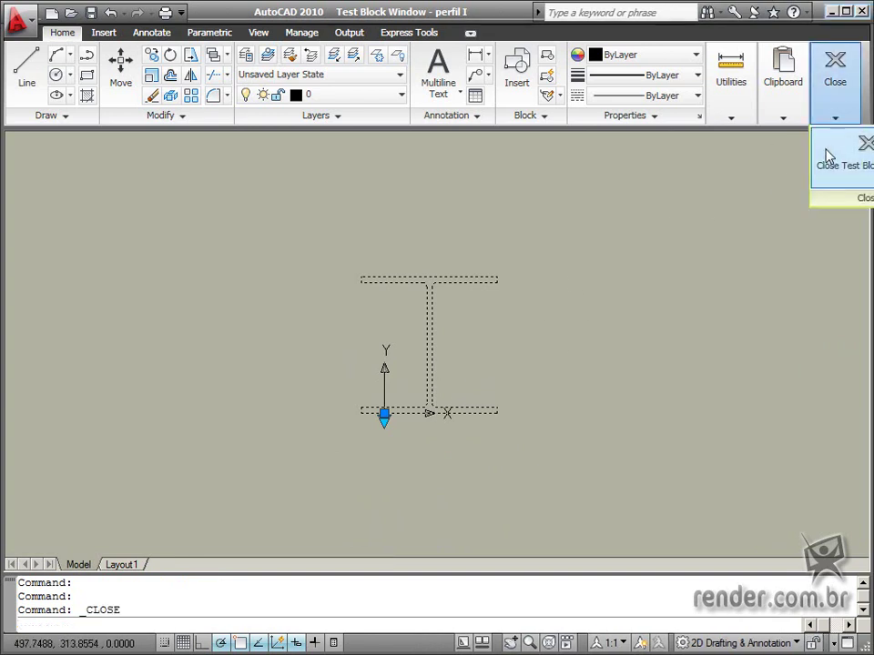
click(828, 159)
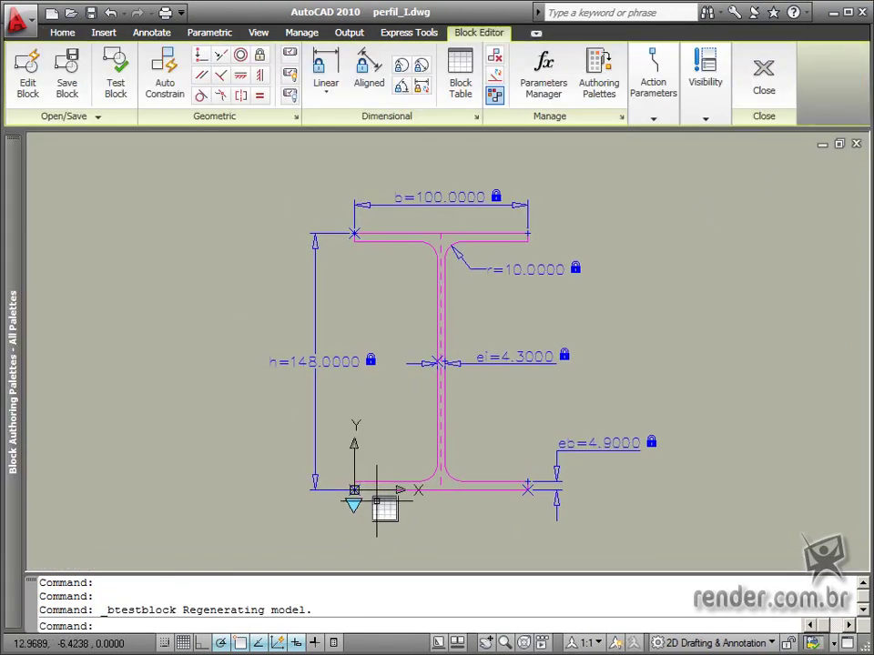